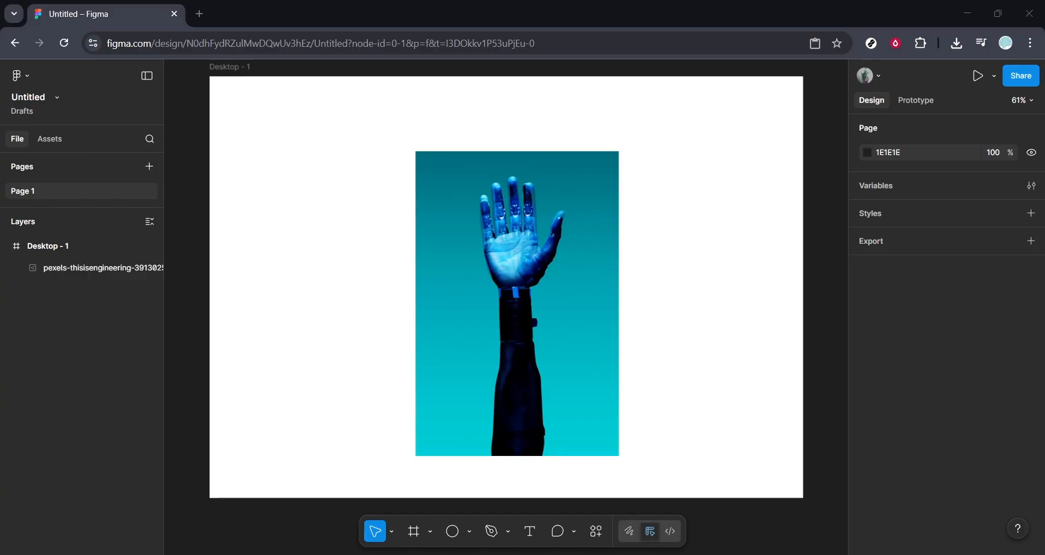
- Nudge the hand photo slightly upward and draw a rectangle about 493 × 742 that fully covers it
{"action": "left_click_drag", "start_coordinate": [581, 338], "coordinate": [578, 324]}
{"action": "left_click", "coordinate": [667, 324]}
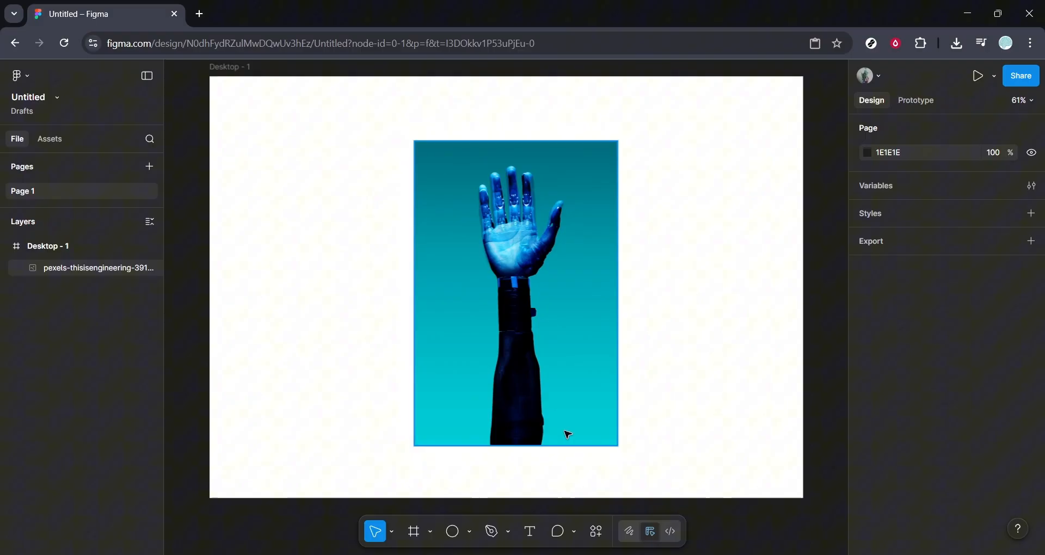
{"action": "left_click", "coordinate": [472, 532]}
{"action": "left_click", "coordinate": [516, 408]}
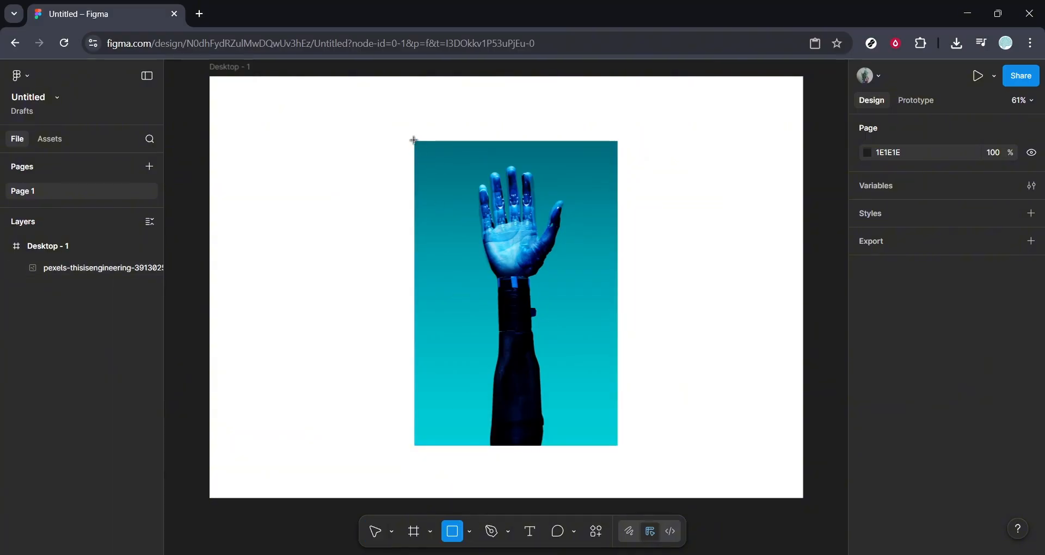
{"action": "mouse_move", "coordinate": [415, 140]}
{"action": "left_mouse_down"}
{"action": "mouse_move", "coordinate": [424, 446]}
{"action": "mouse_move", "coordinate": [618, 447]}
{"action": "left_mouse_up"}
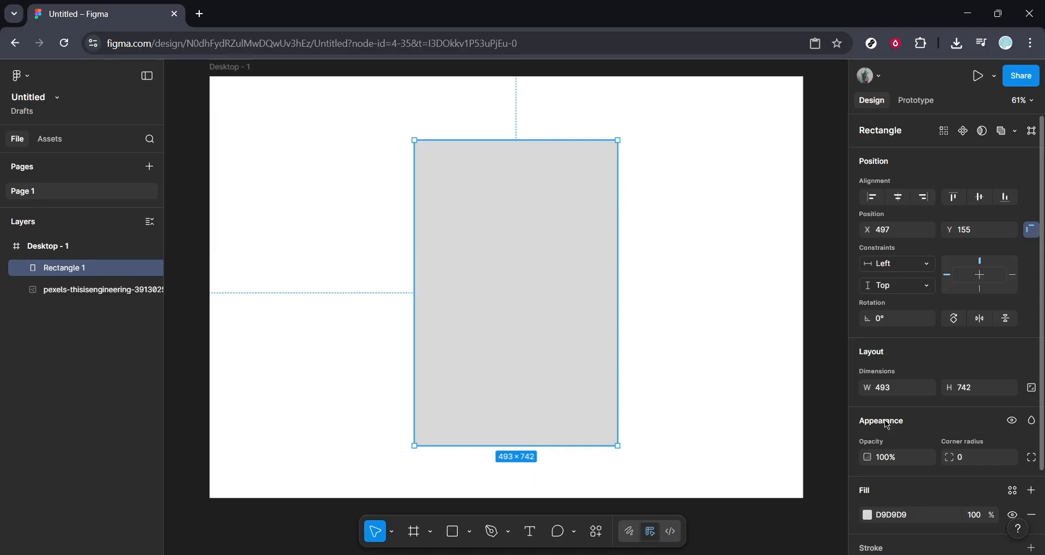
- Try dark brown, green and blue fills on the rectangle, settling on blue 607ABD
{"action": "scroll", "coordinate": [884, 420], "scroll_direction": "down", "scroll_amount": 2}
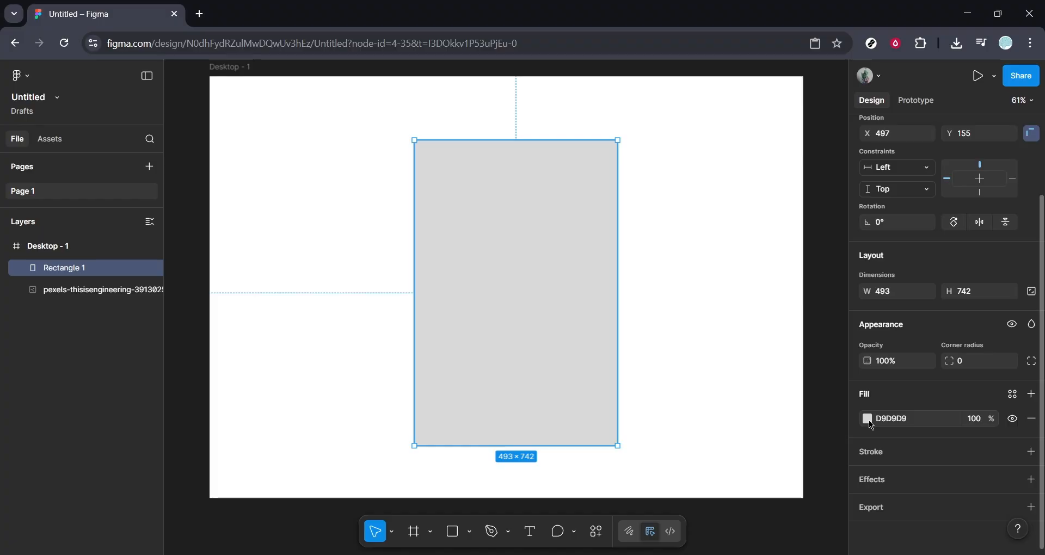
{"action": "left_click", "coordinate": [869, 420]}
{"action": "left_click", "coordinate": [782, 410]}
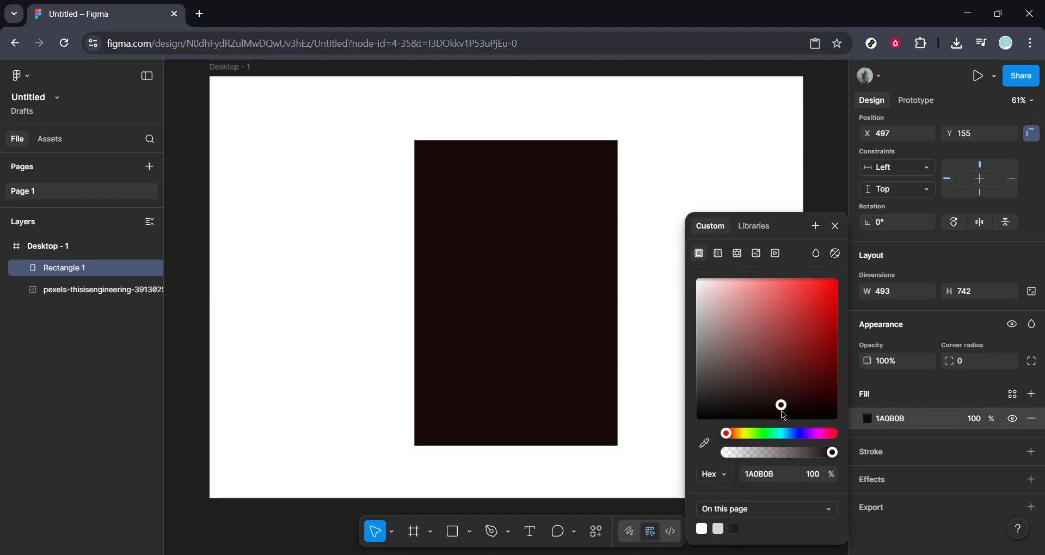
{"action": "left_click_drag", "start_coordinate": [785, 416], "coordinate": [749, 377]}
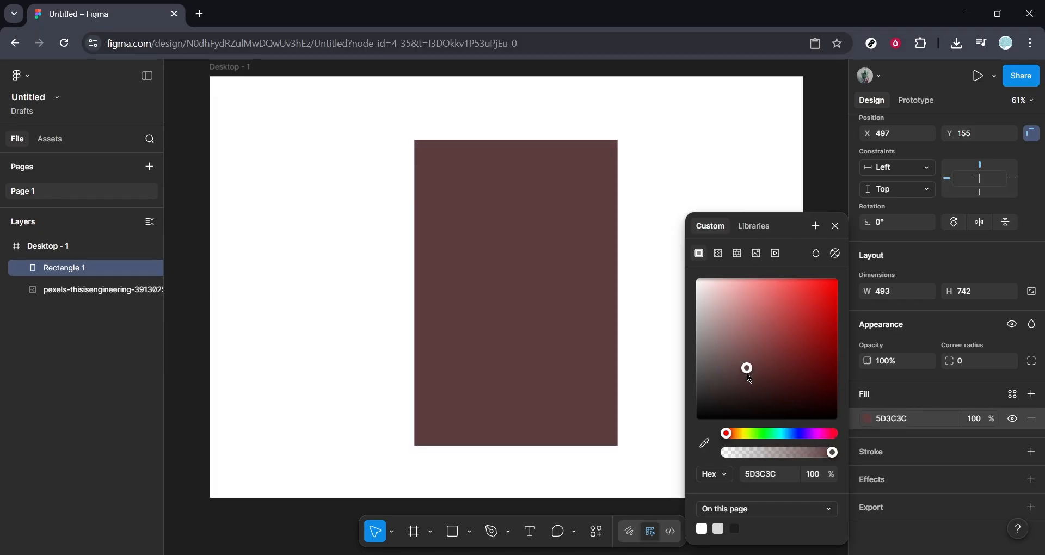
{"action": "left_click", "coordinate": [755, 434]}
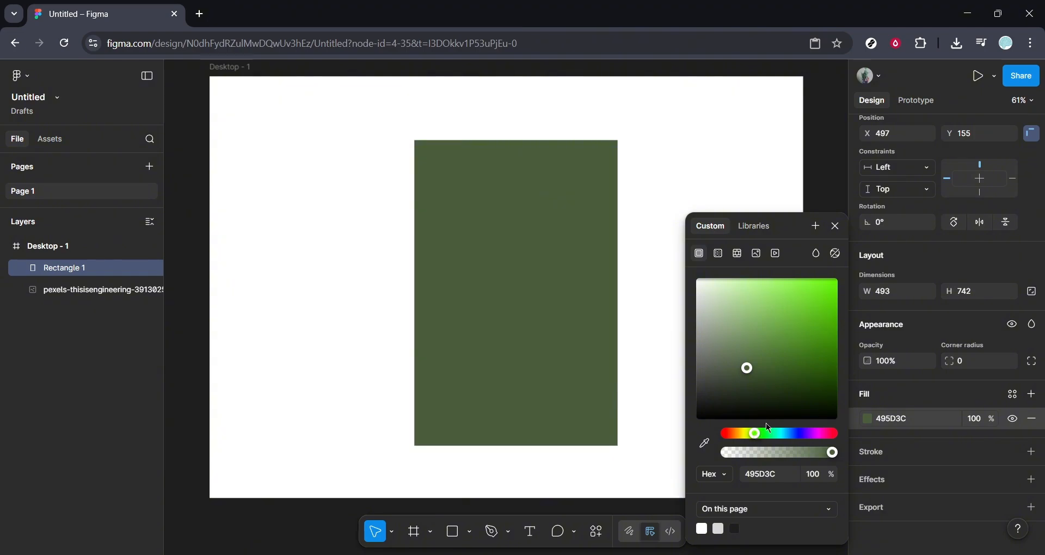
{"action": "left_click_drag", "start_coordinate": [772, 393], "coordinate": [766, 321]}
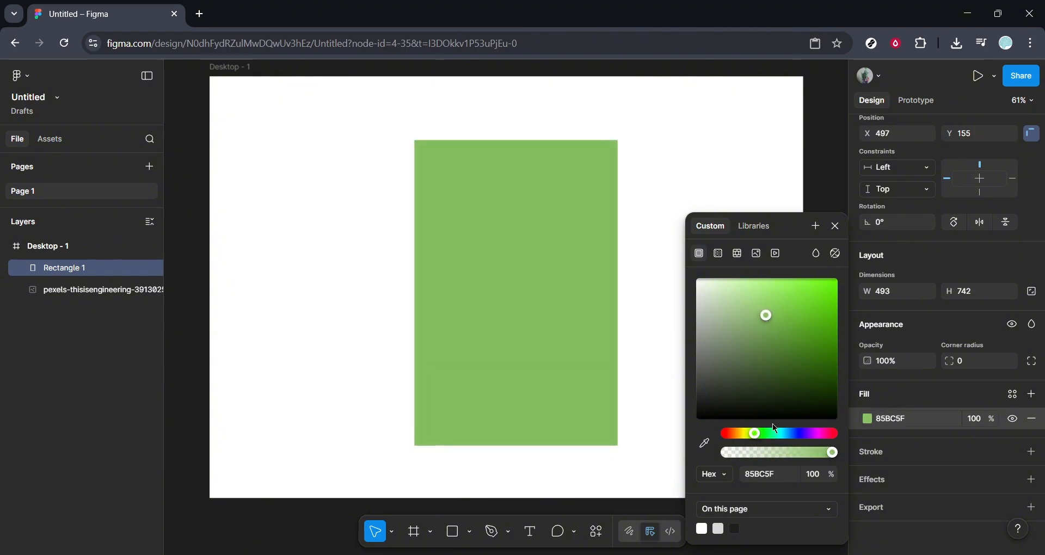
{"action": "left_click", "coordinate": [793, 434]}
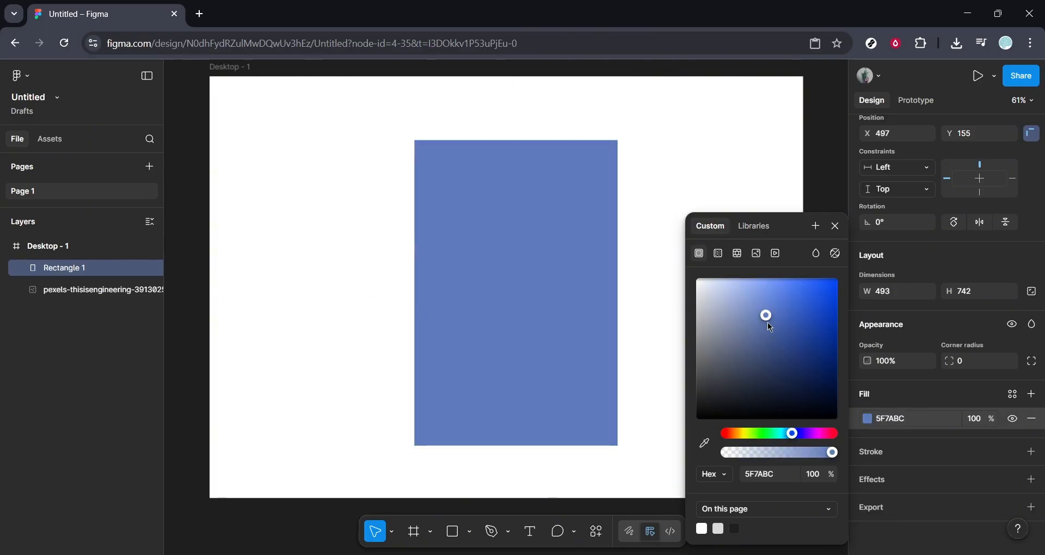
{"action": "left_click_drag", "start_coordinate": [767, 322], "coordinate": [766, 321]}
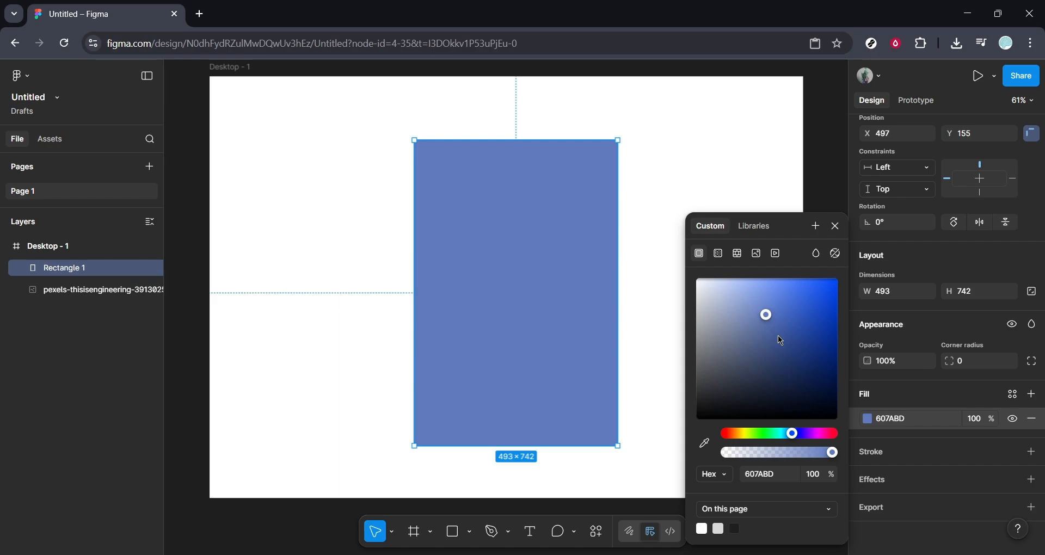
{"action": "left_click", "coordinate": [912, 402]}
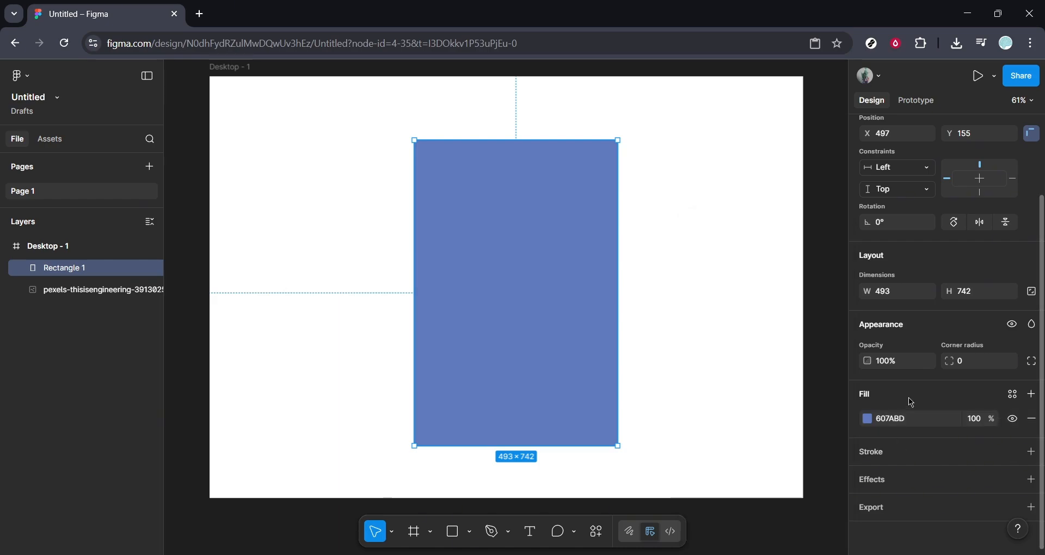
- Reduce the rectangle's opacity to 80%, 50% and finally 40% so it tints the photo, and deselect it
{"action": "left_click", "coordinate": [899, 368]}
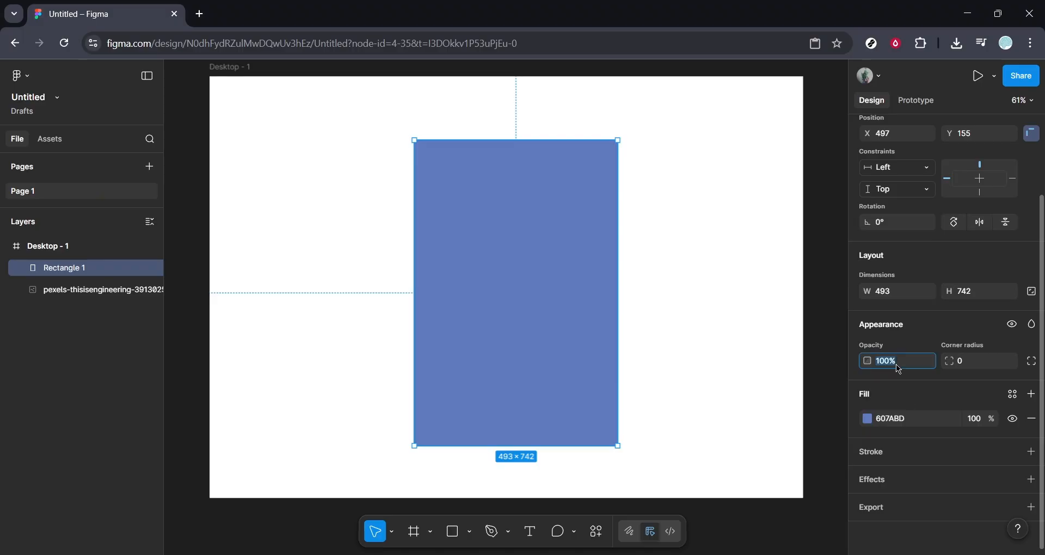
{"action": "type", "text": "80"}
{"action": "key", "text": "Return"}
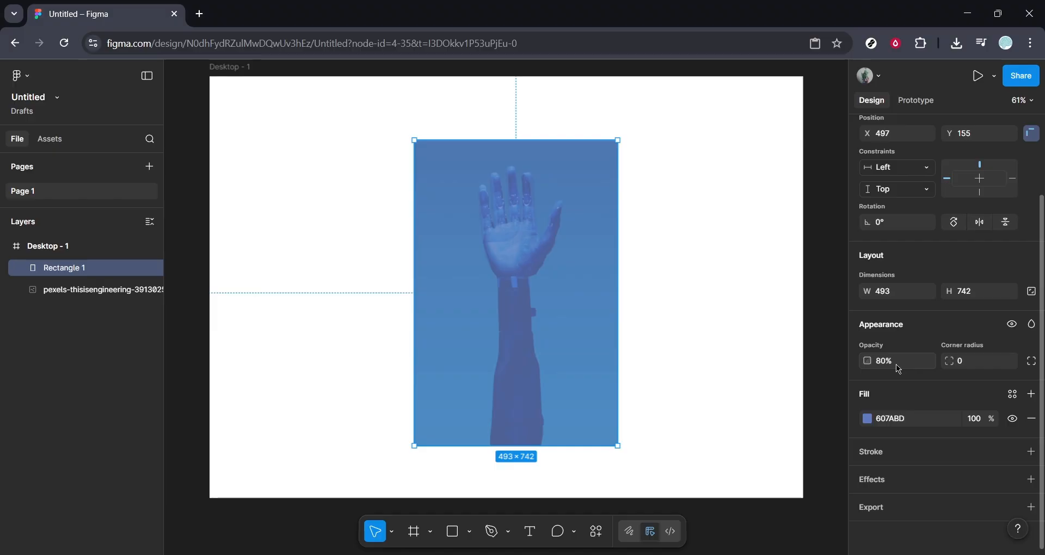
{"action": "left_click", "coordinate": [899, 368]}
{"action": "type", "text": "50"}
{"action": "key", "text": "Return"}
{"action": "left_click", "coordinate": [899, 369]}
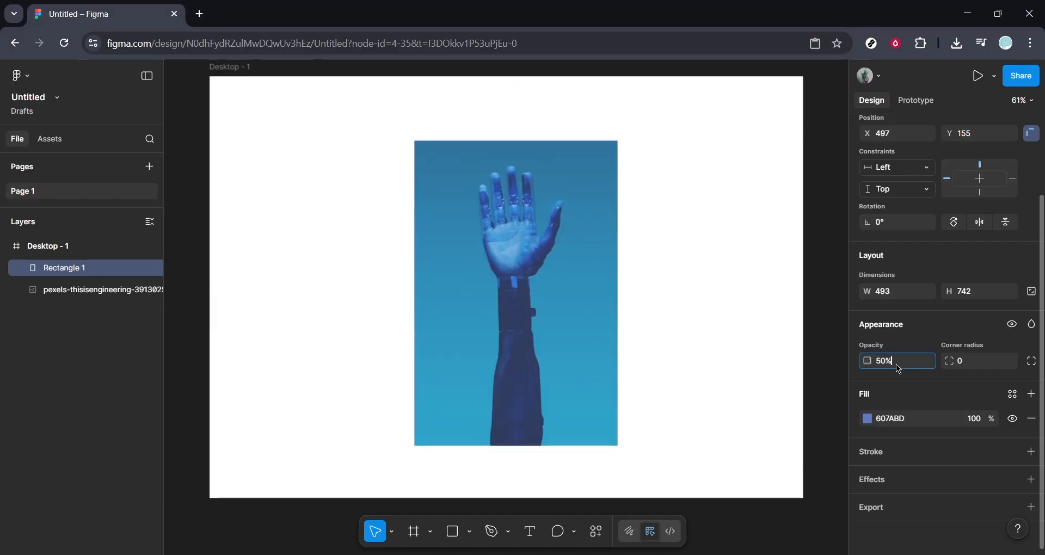
{"action": "type", "text": "40"}
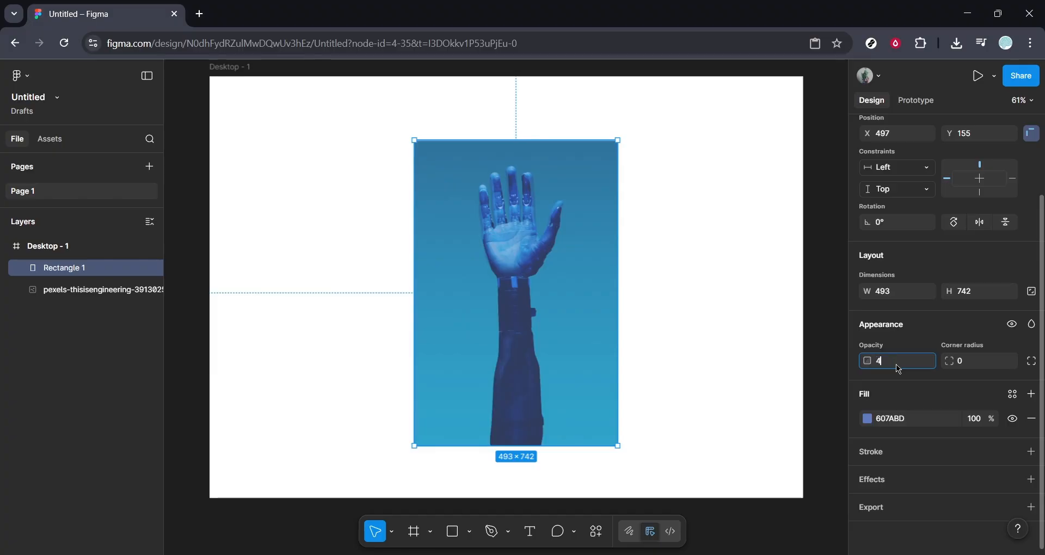
{"action": "key", "text": "Return"}
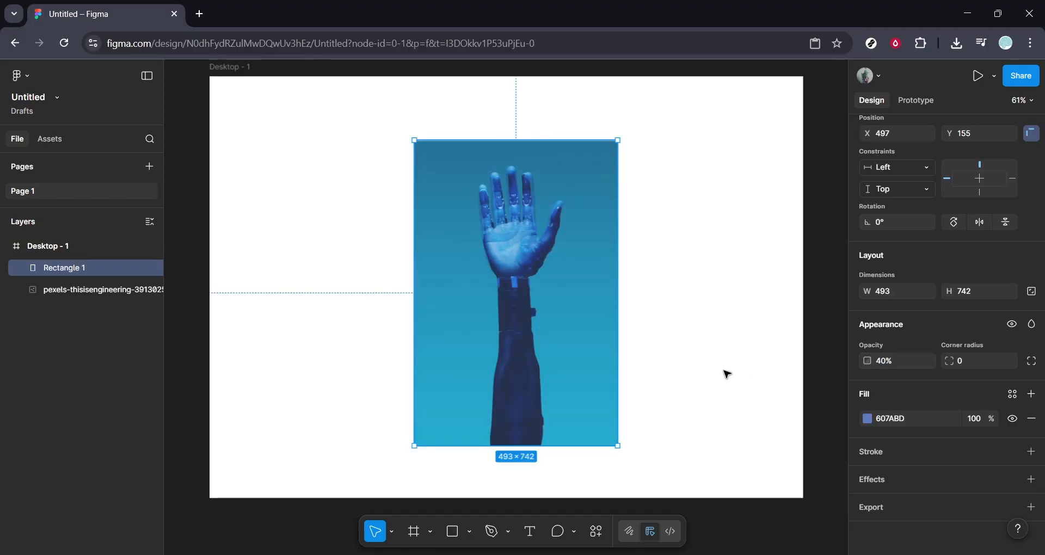
{"action": "left_click", "coordinate": [727, 372]}
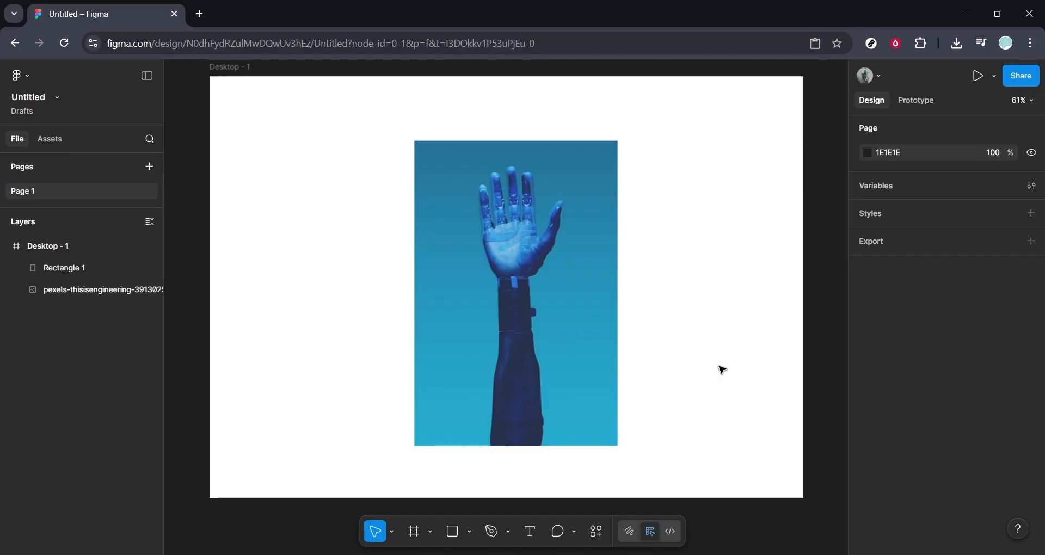
- Shift the overlay rectangle down to Y 157 and change its fill to red F02011 after trying blue and magenta
{"action": "left_click", "coordinate": [569, 312]}
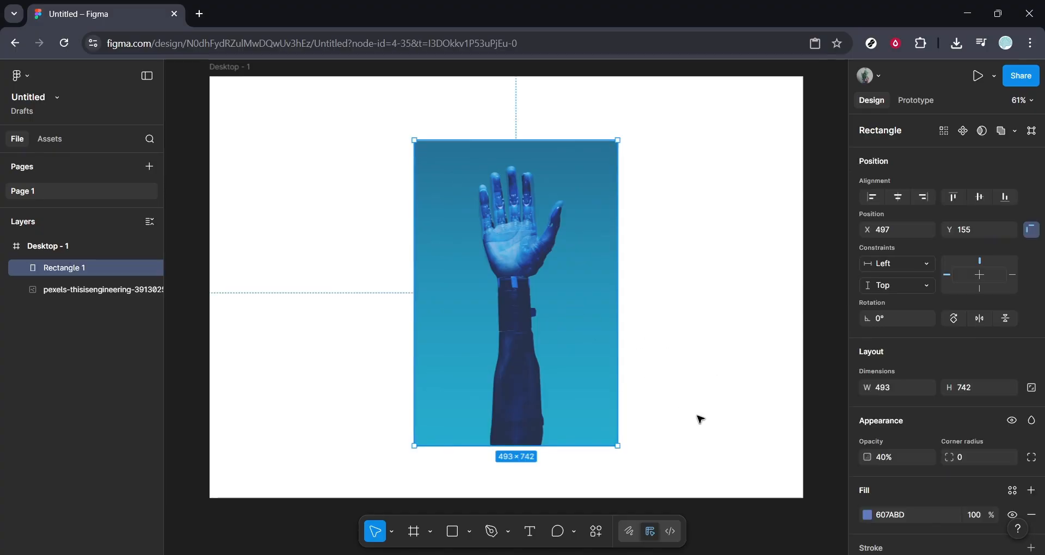
{"action": "mouse_move", "coordinate": [566, 392]}
{"action": "left_mouse_down"}
{"action": "mouse_move", "coordinate": [467, 392]}
{"action": "mouse_move", "coordinate": [578, 395]}
{"action": "mouse_move", "coordinate": [568, 396]}
{"action": "left_mouse_up"}
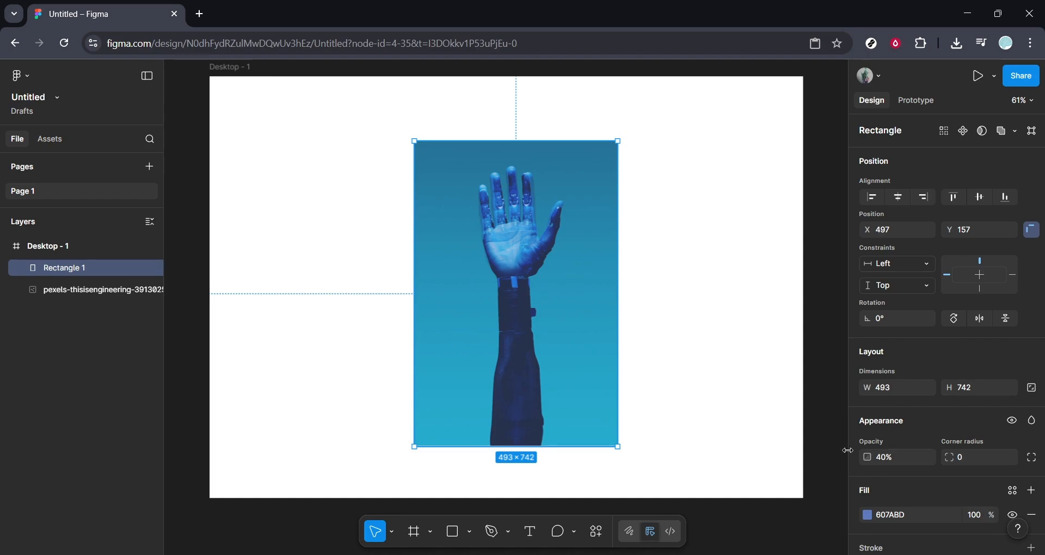
{"action": "scroll", "coordinate": [933, 493], "scroll_direction": "down", "scroll_amount": 2}
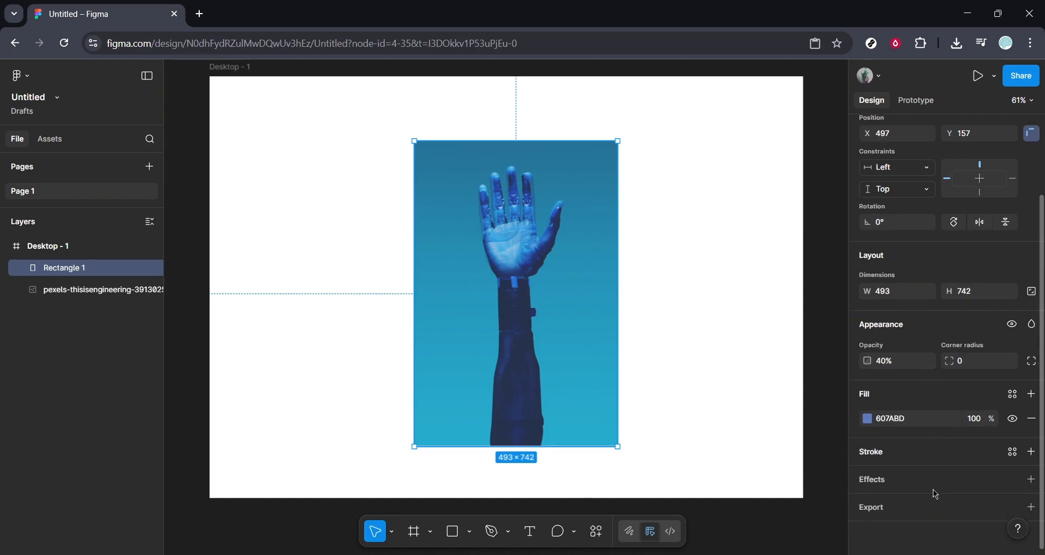
{"action": "left_click", "coordinate": [868, 418]}
{"action": "left_click", "coordinate": [746, 373]}
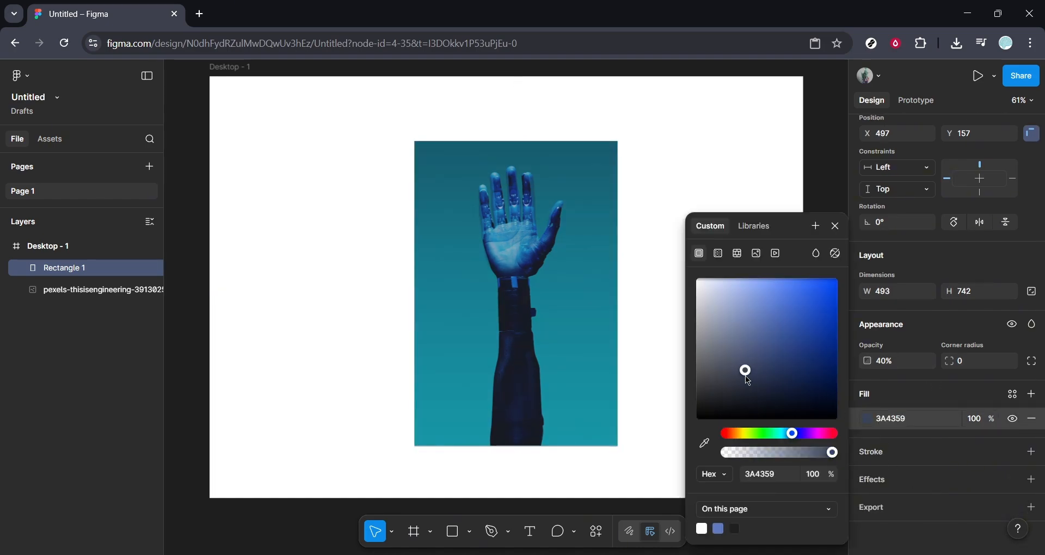
{"action": "left_click", "coordinate": [733, 335]}
{"action": "left_click", "coordinate": [832, 287]}
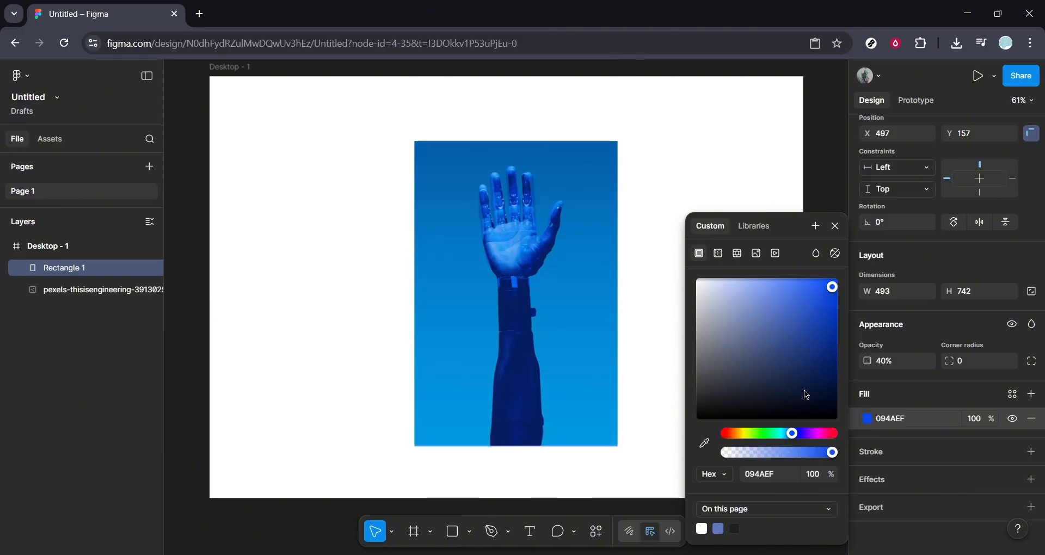
{"action": "left_click", "coordinate": [817, 433]}
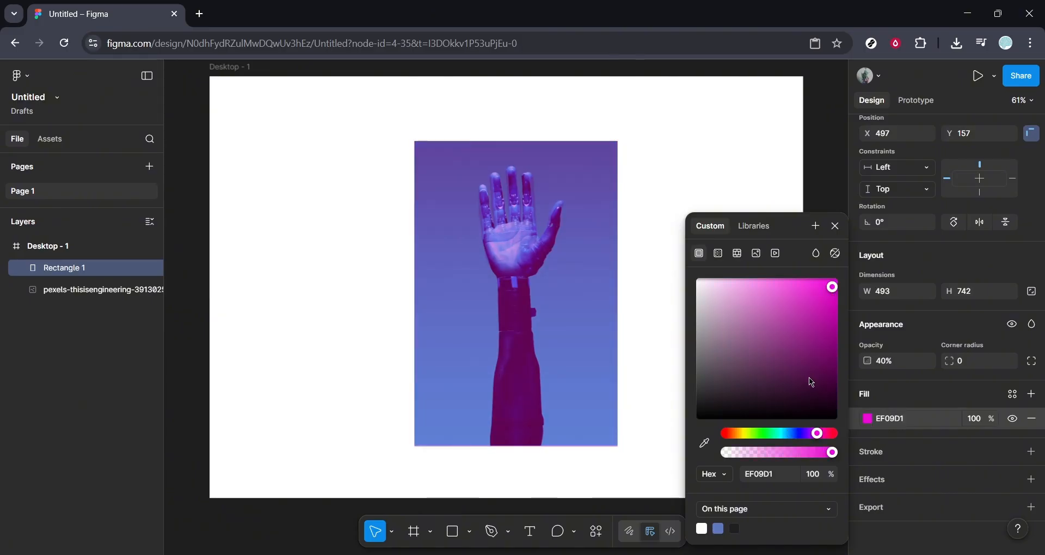
{"action": "left_click_drag", "start_coordinate": [809, 377], "coordinate": [836, 290]}
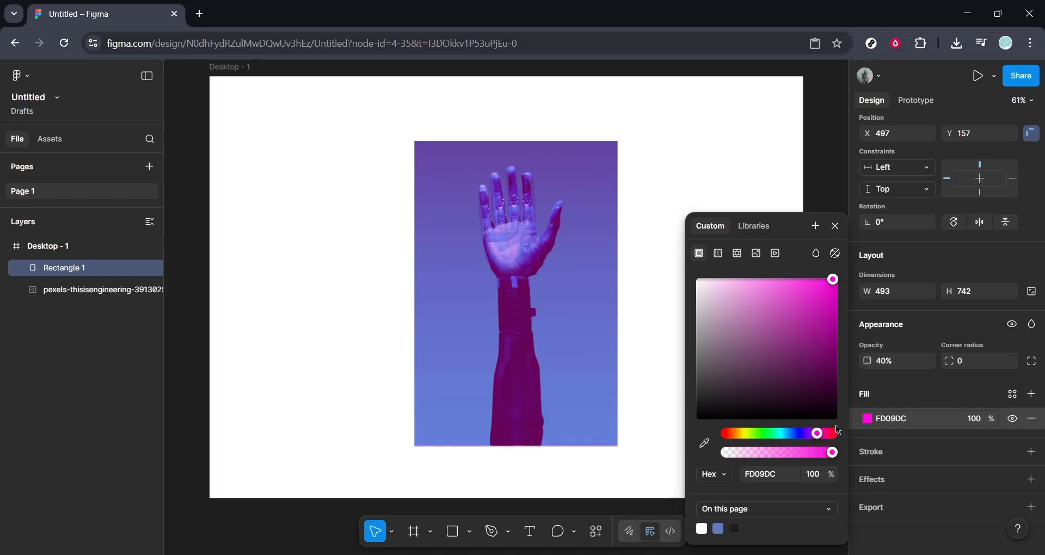
{"action": "left_click", "coordinate": [730, 433]}
{"action": "left_click_drag", "start_coordinate": [768, 369], "coordinate": [828, 289]}
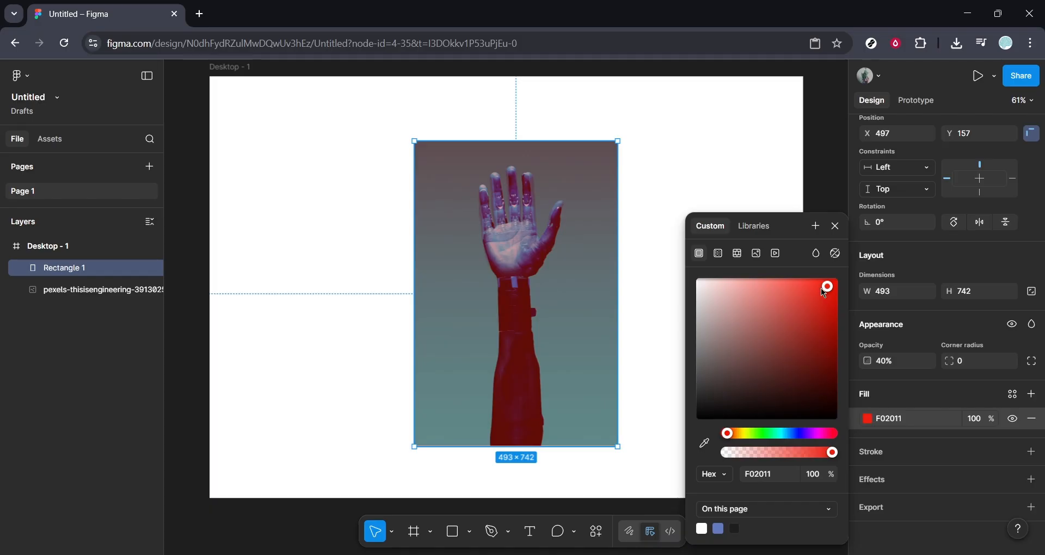
{"action": "left_click", "coordinate": [837, 228]}
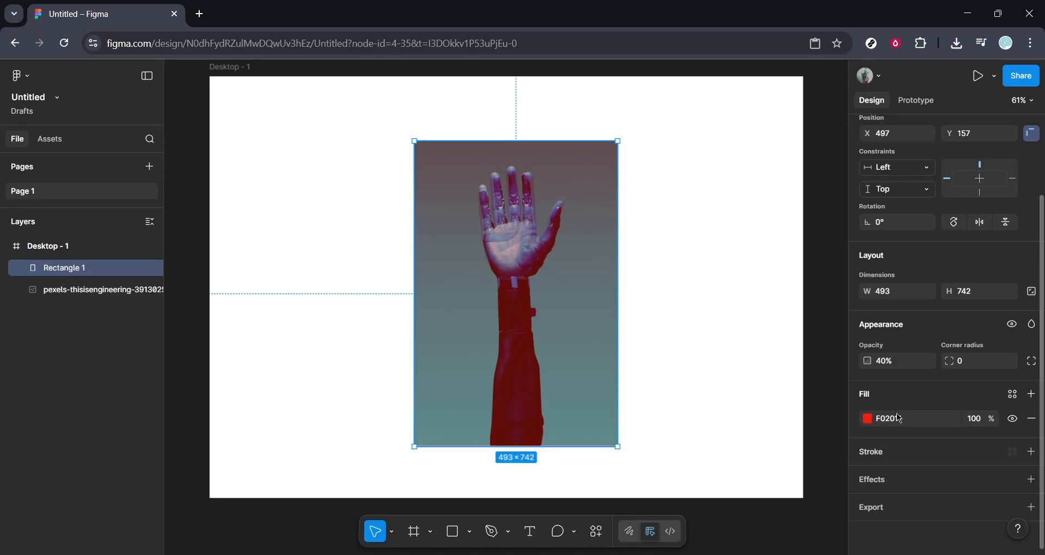
- Try the red overlay at 30% opacity and return it to 40%
{"action": "left_click", "coordinate": [907, 366]}
{"action": "type", "text": "30"}
{"action": "key", "text": "Return"}
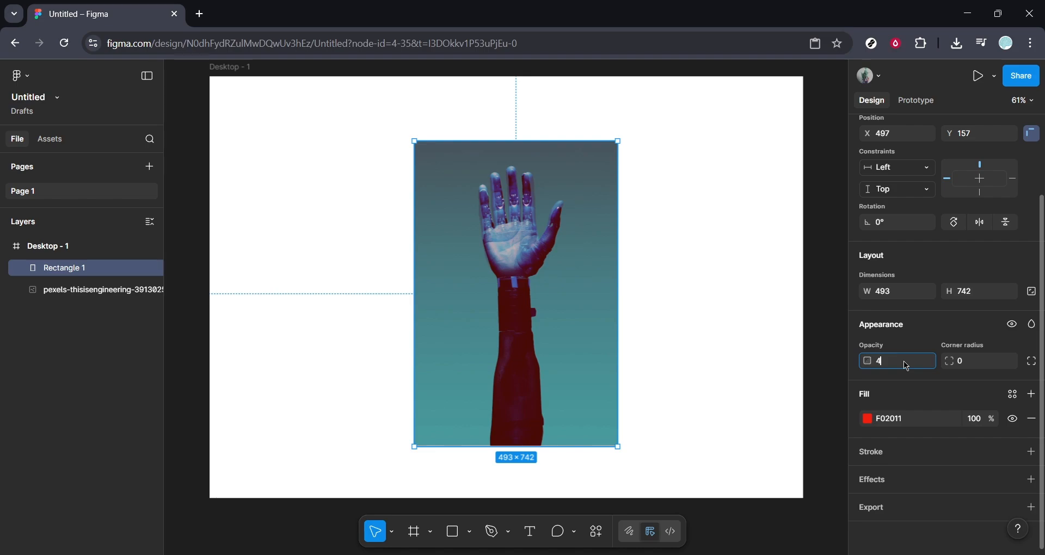
{"action": "type", "text": "0"}
{"action": "key", "text": "Return"}
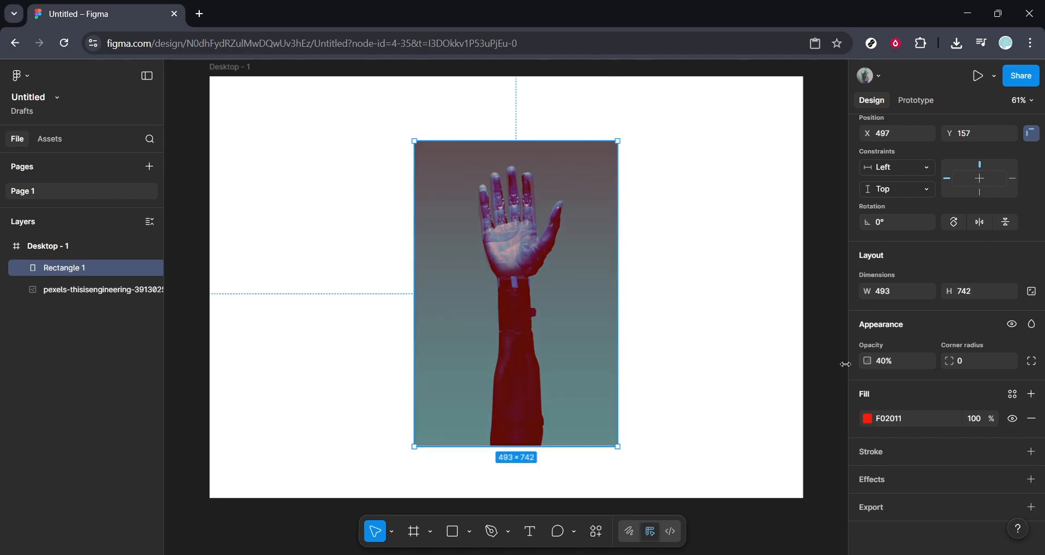
- Try a stronger 60% opacity on the red overlay, restore 40%, and deselect the rectangle
{"action": "left_click", "coordinate": [899, 364]}
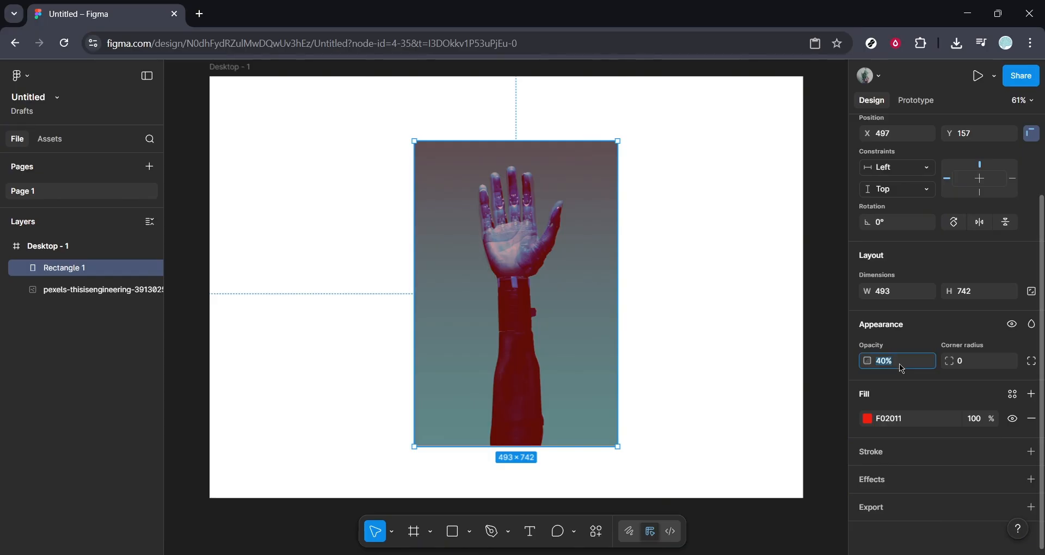
{"action": "type", "text": "60"}
{"action": "key", "text": "Return"}
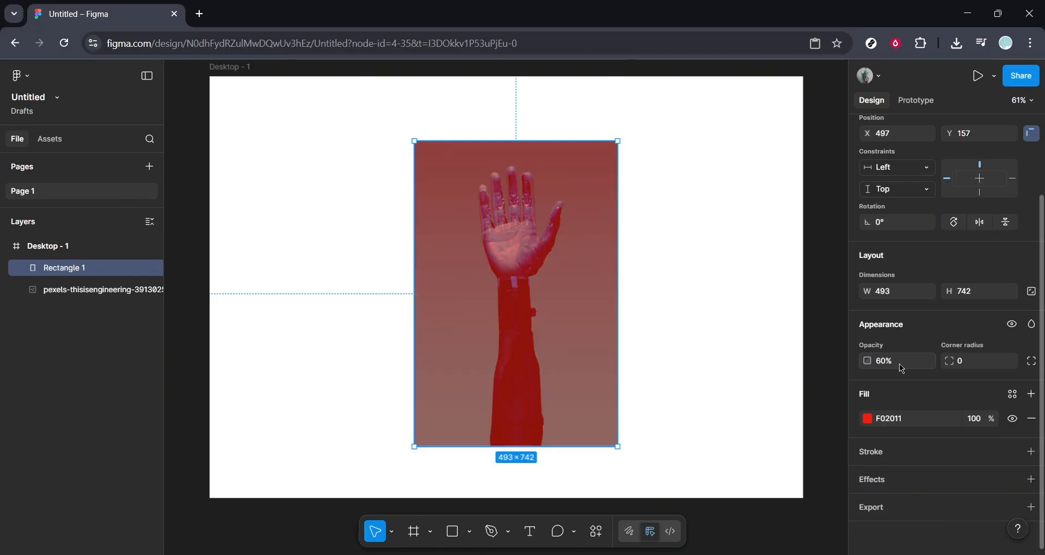
{"action": "left_click", "coordinate": [899, 364]}
{"action": "type", "text": "40"}
{"action": "key", "text": "Return"}
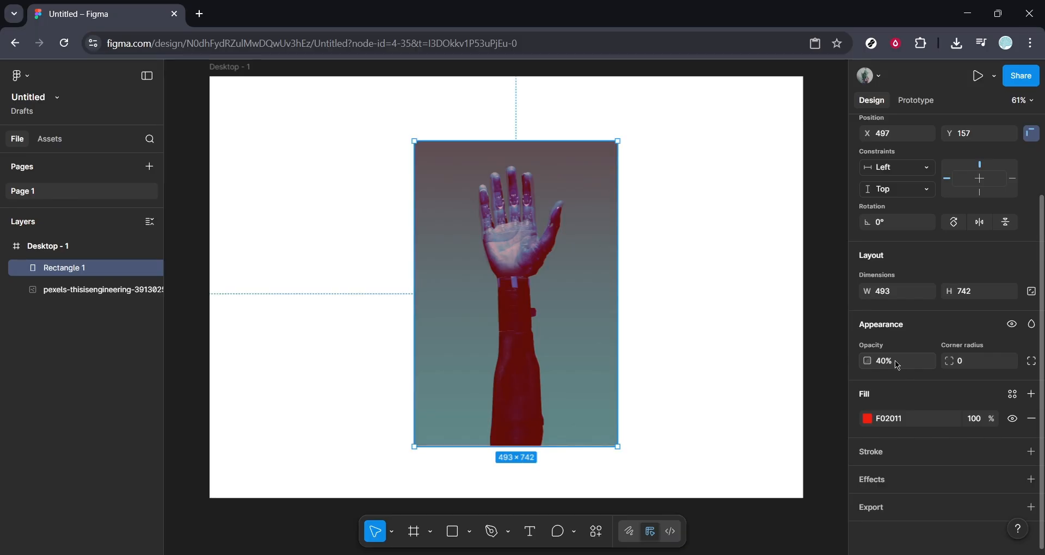
{"action": "left_click", "coordinate": [733, 317]}
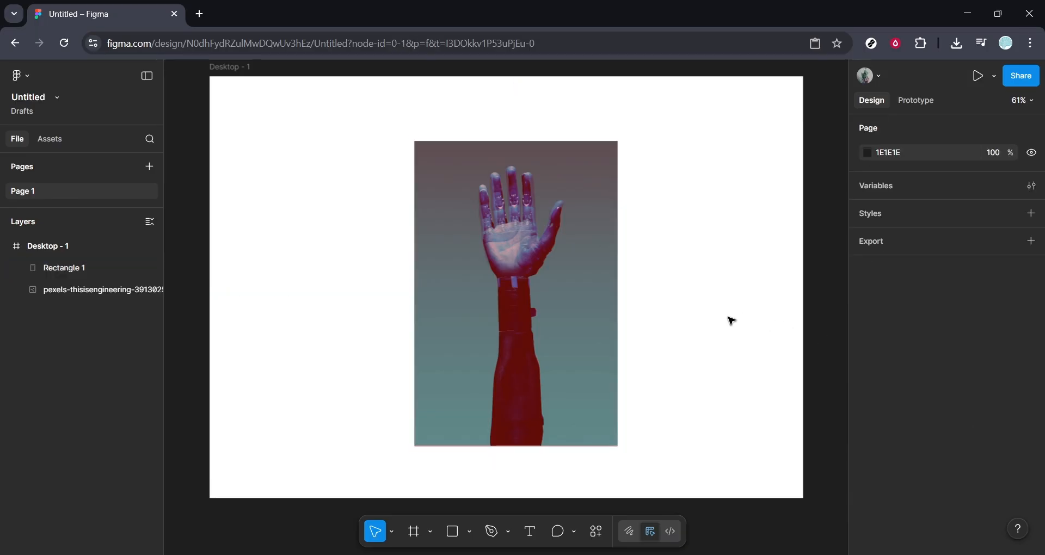